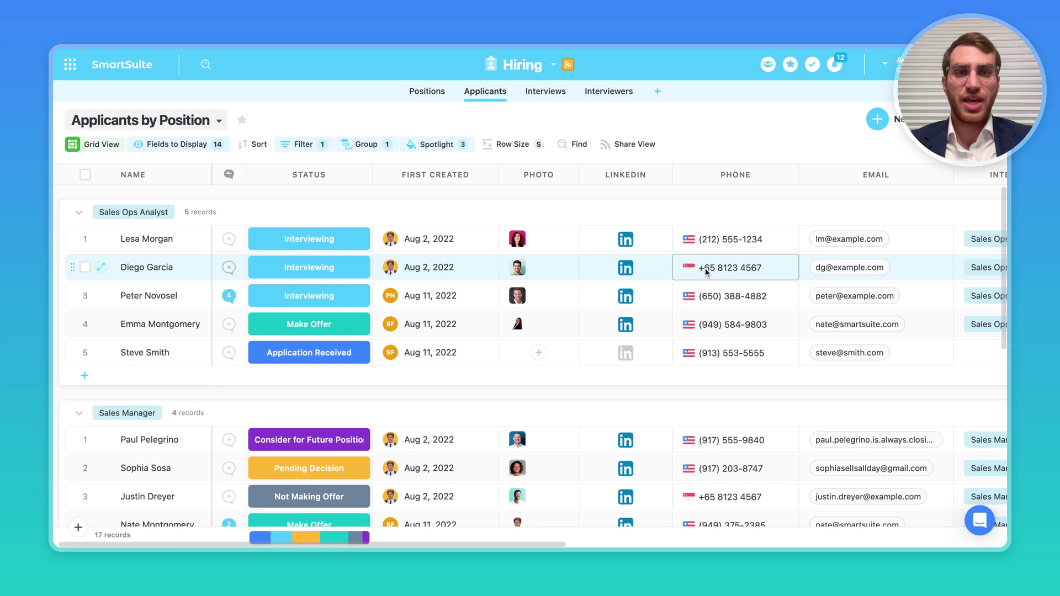
{"action": "scroll", "coordinate": [705, 268], "scroll_direction": "right", "scroll_amount": 10}
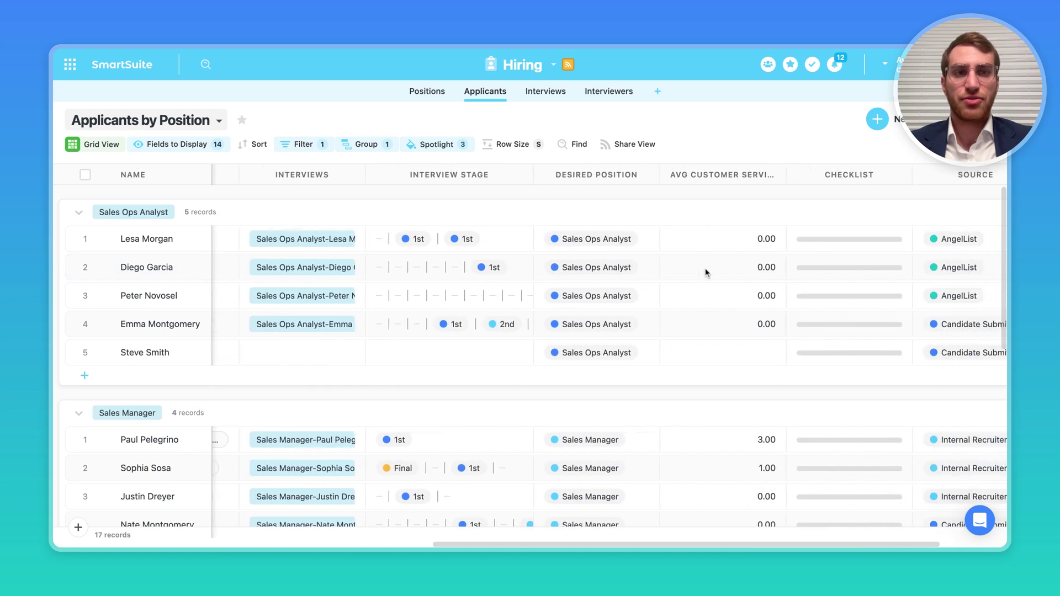
{"action": "scroll", "coordinate": [705, 268], "scroll_direction": "right", "scroll_amount": 5}
- Add a Signature-type column to the Applicants grid, shown in handwritten format
{"action": "left_click", "coordinate": [874, 240]}
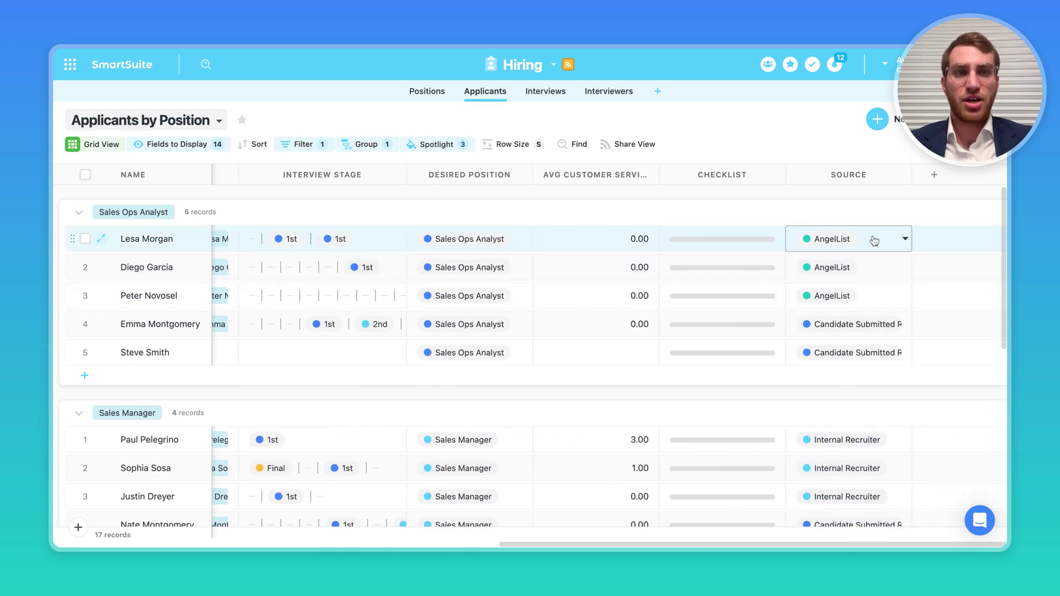
{"action": "left_click", "coordinate": [934, 174]}
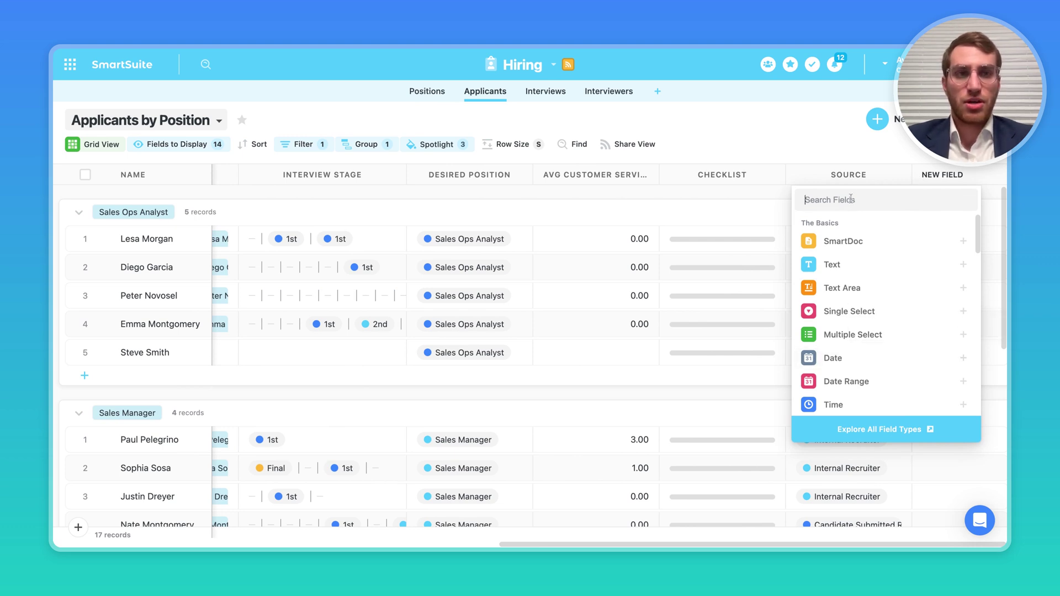
{"action": "type", "text": "si"}
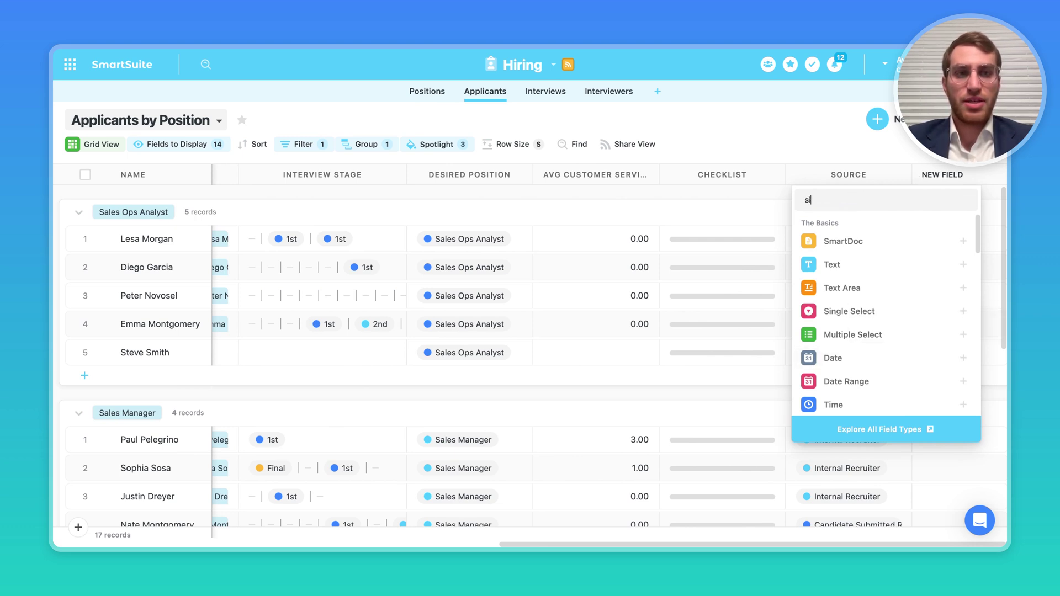
{"action": "left_click", "coordinate": [843, 338]}
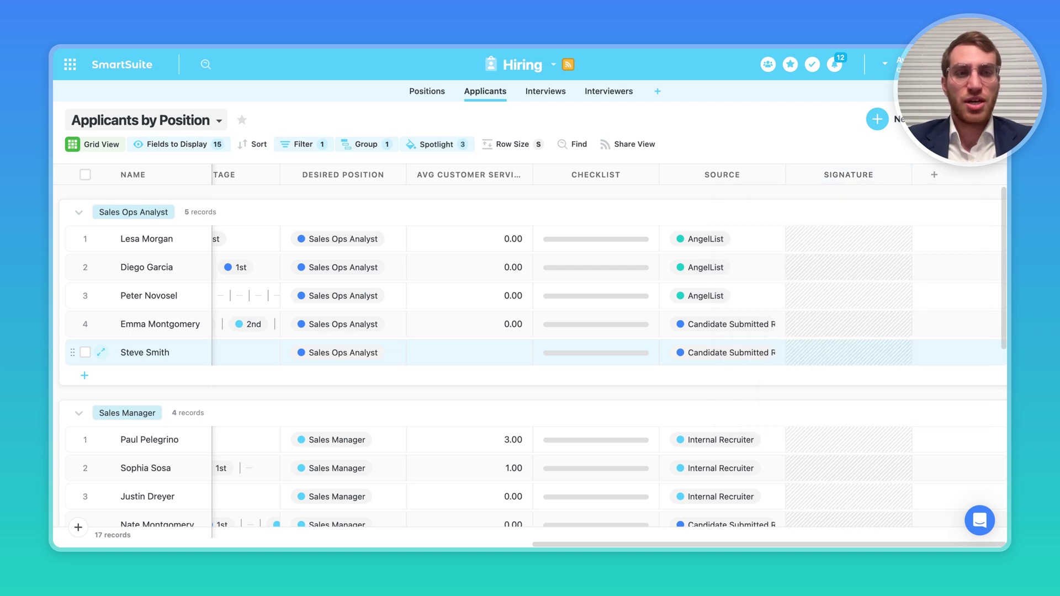
{"action": "left_click", "coordinate": [842, 246]}
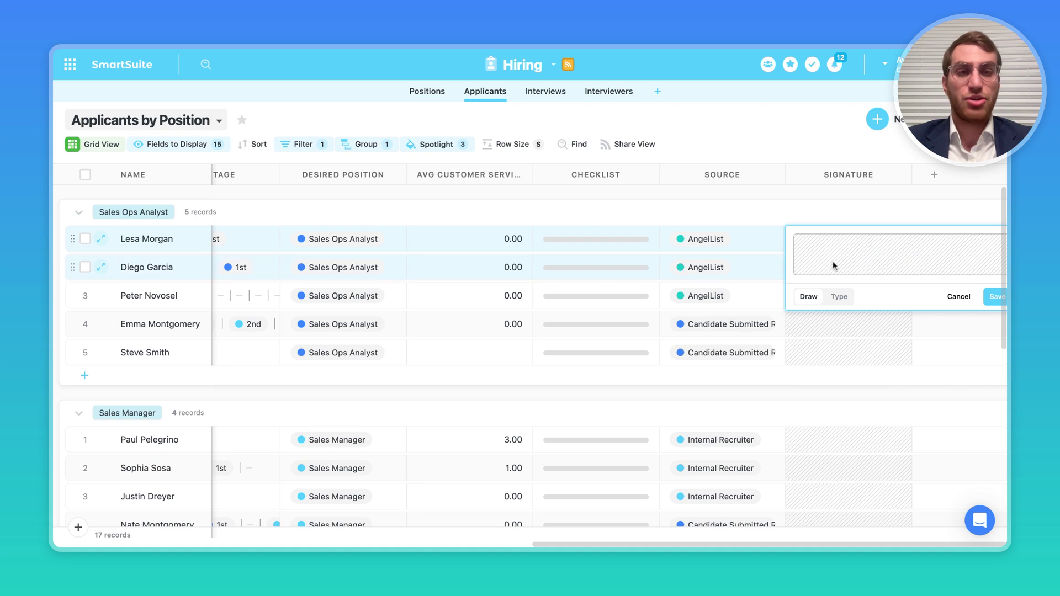
{"action": "left_click_drag", "start_coordinate": [876, 244], "coordinate": [919, 259]}
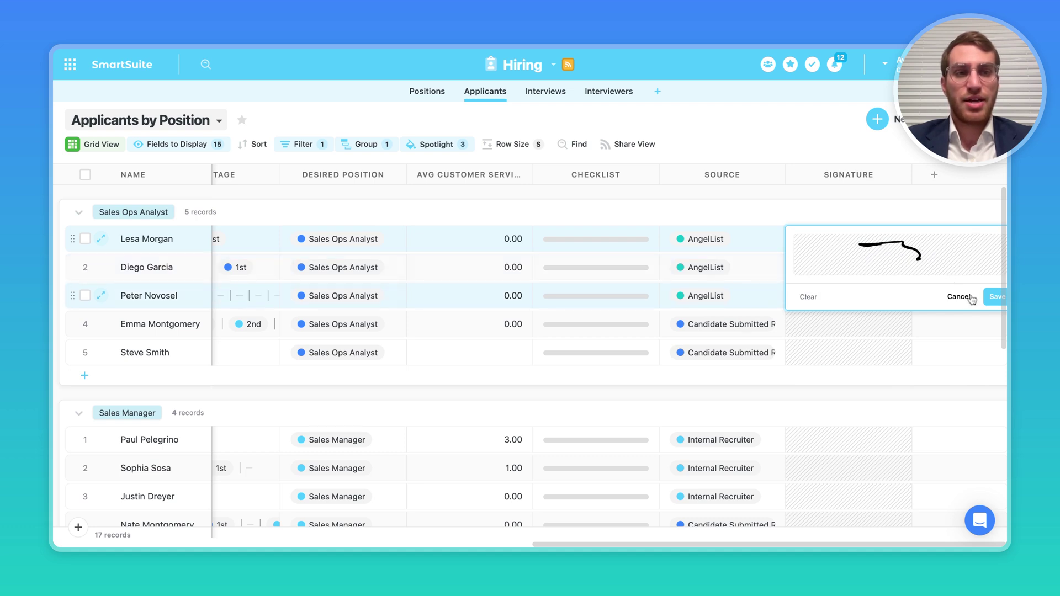
{"action": "left_click", "coordinate": [993, 298]}
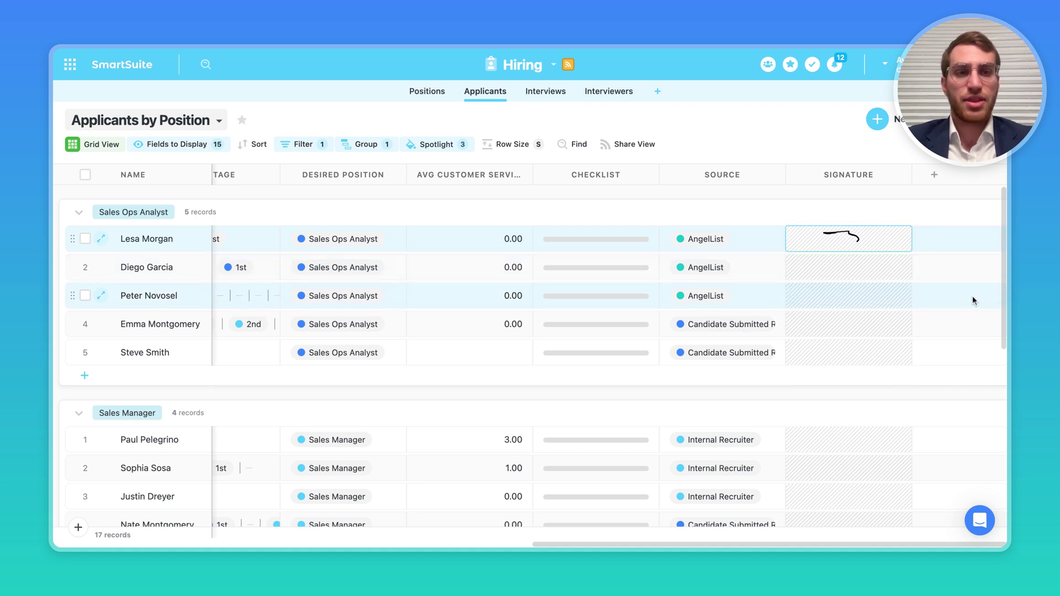
{"action": "left_click", "coordinate": [872, 268]}
{"action": "left_click", "coordinate": [852, 268]}
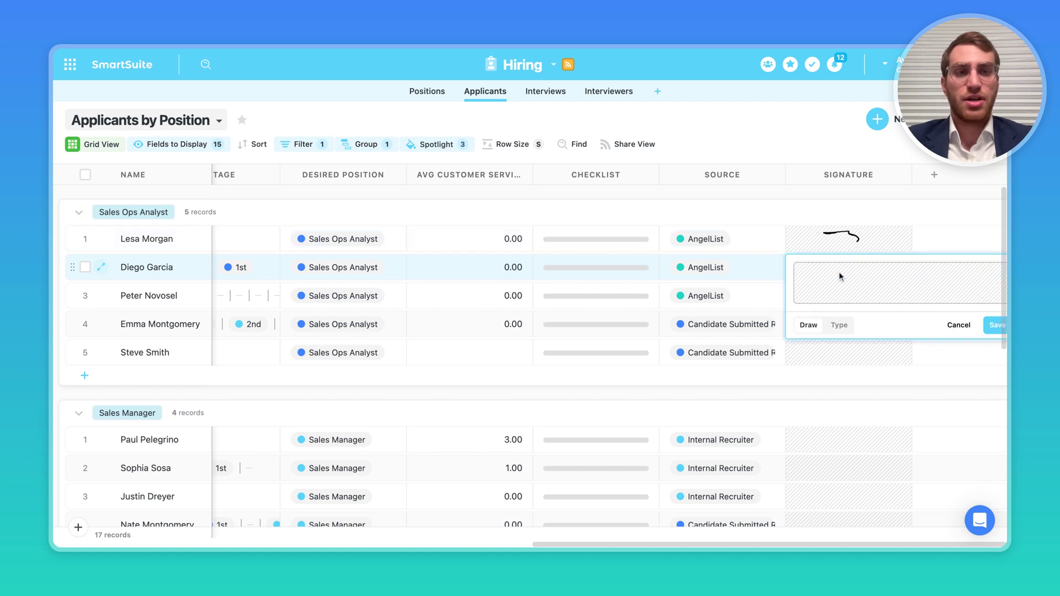
{"action": "left_click", "coordinate": [787, 141]}
{"action": "left_click", "coordinate": [103, 240]}
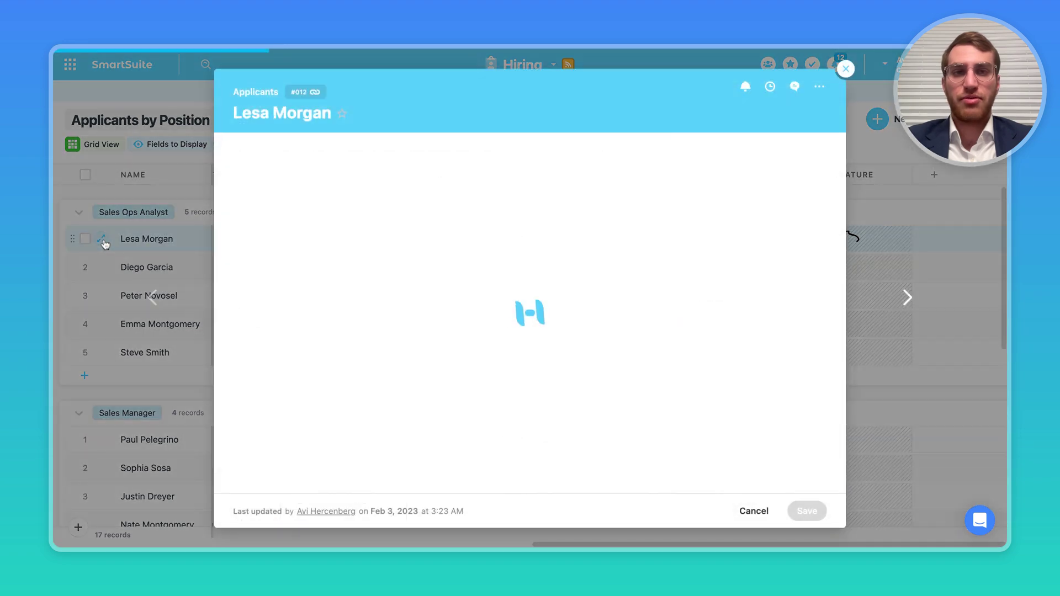
{"action": "scroll", "coordinate": [521, 285], "scroll_direction": "down", "scroll_amount": 10}
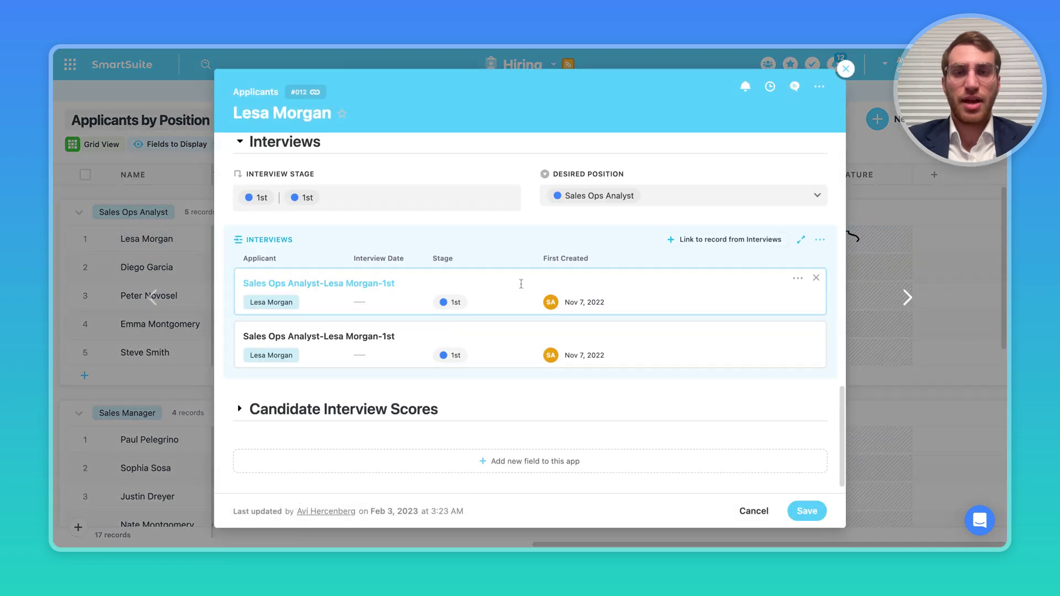
{"action": "scroll", "coordinate": [522, 284], "scroll_direction": "up", "scroll_amount": 10}
{"action": "scroll", "coordinate": [521, 284], "scroll_direction": "down", "scroll_amount": 10}
{"action": "scroll", "coordinate": [521, 284], "scroll_direction": "down", "scroll_amount": 5}
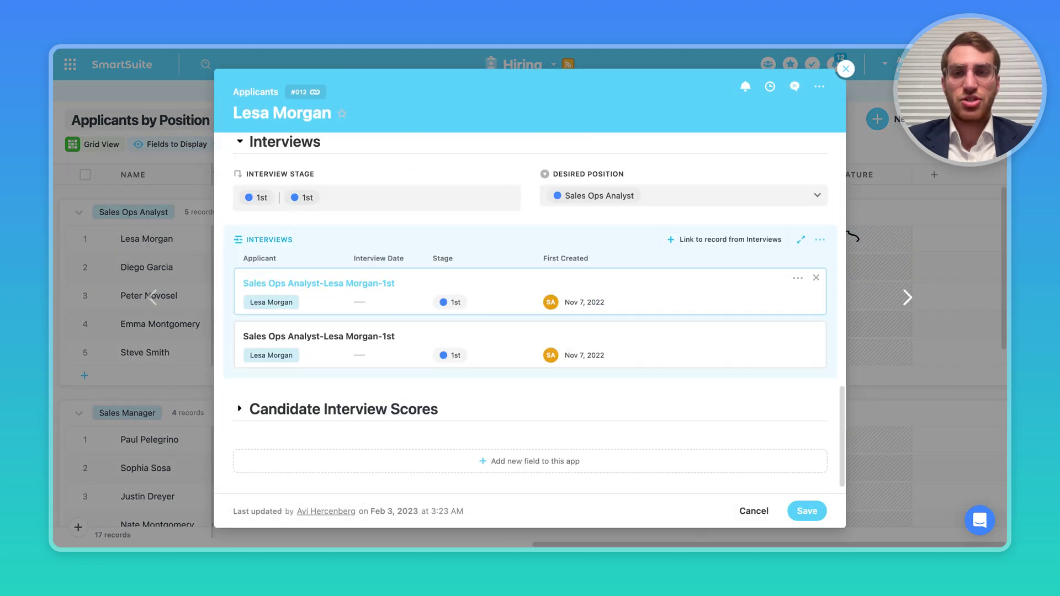
{"action": "scroll", "coordinate": [313, 408], "scroll_direction": "down", "scroll_amount": 8}
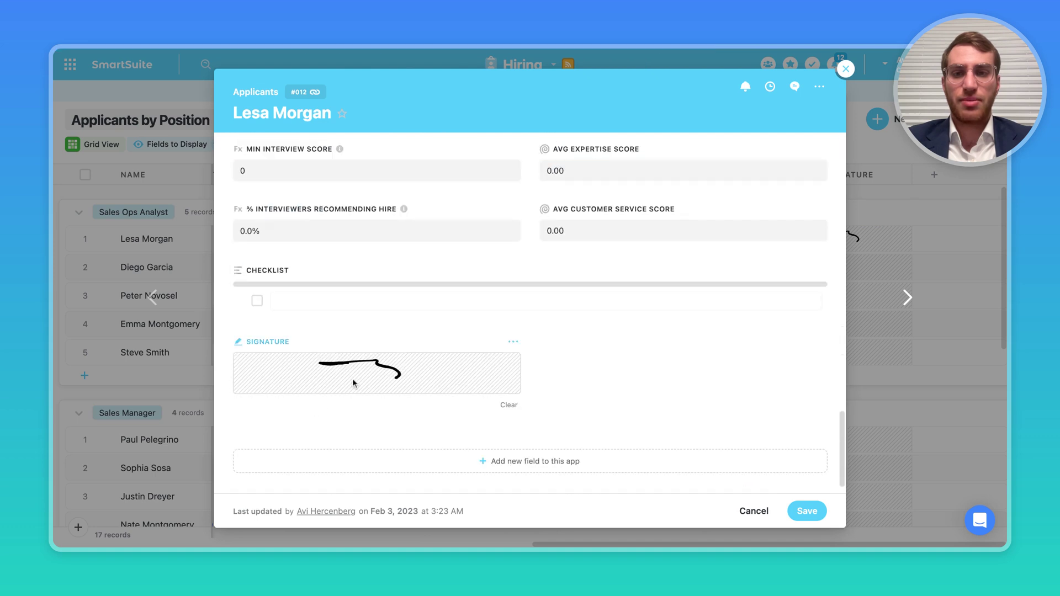
{"action": "left_click", "coordinate": [369, 376]}
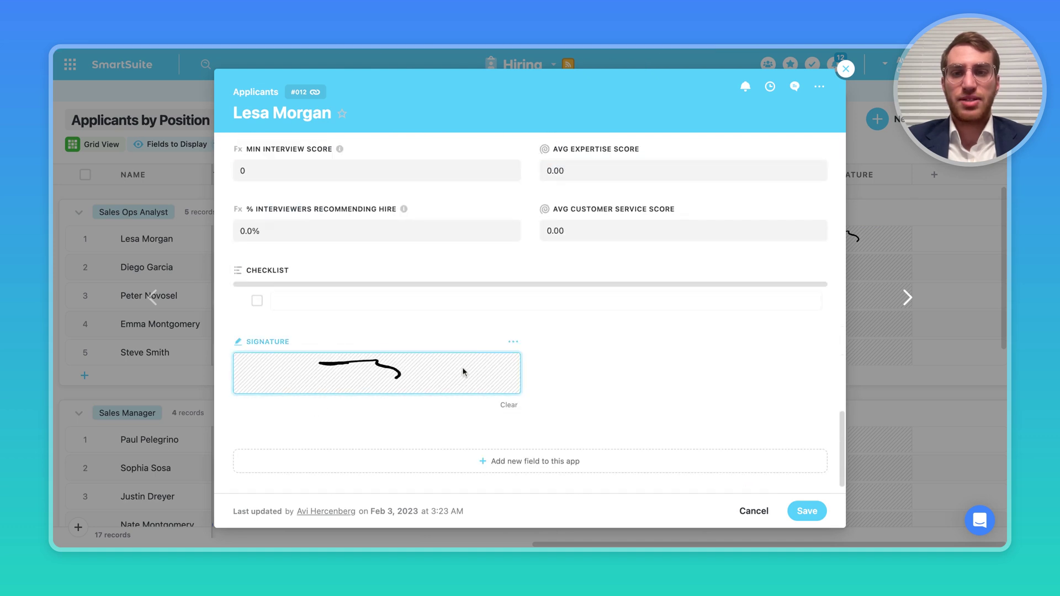
{"action": "left_click", "coordinate": [514, 342]}
{"action": "left_click", "coordinate": [595, 359]}
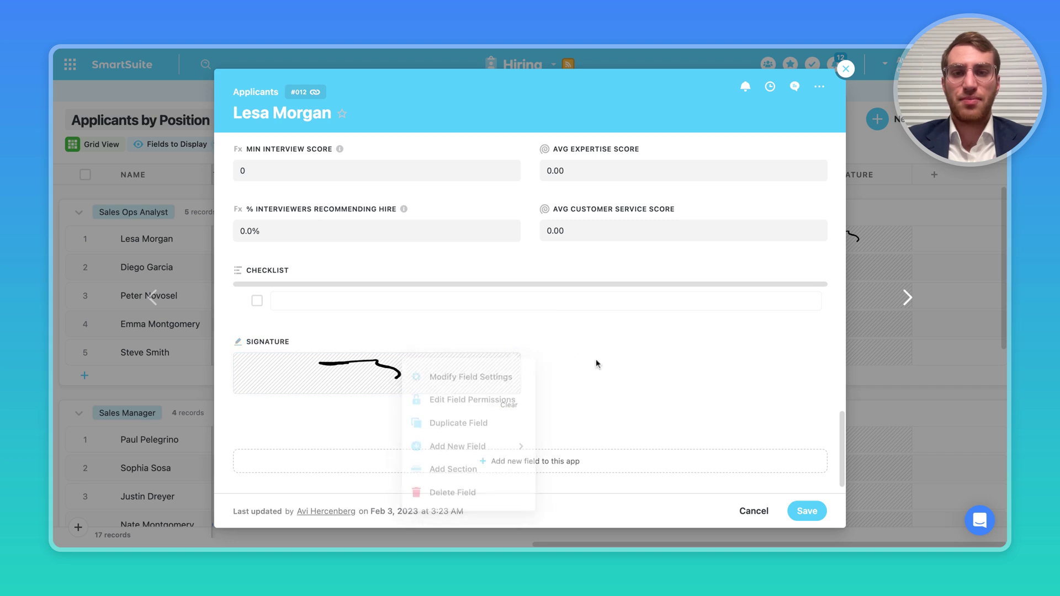
{"action": "left_click", "coordinate": [497, 382]}
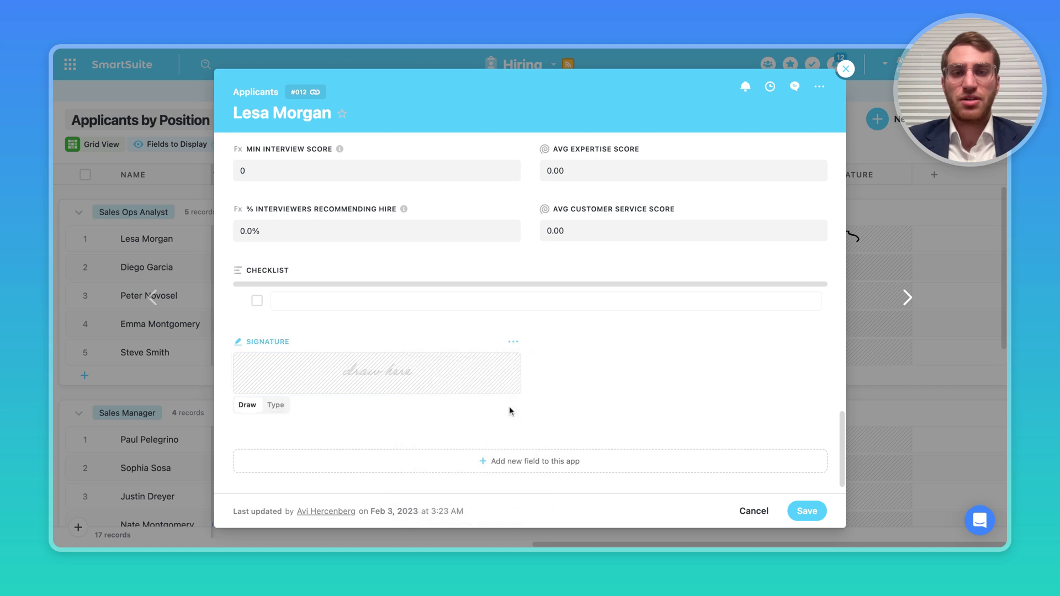
{"action": "left_click", "coordinate": [275, 405]}
{"action": "left_click", "coordinate": [343, 364]}
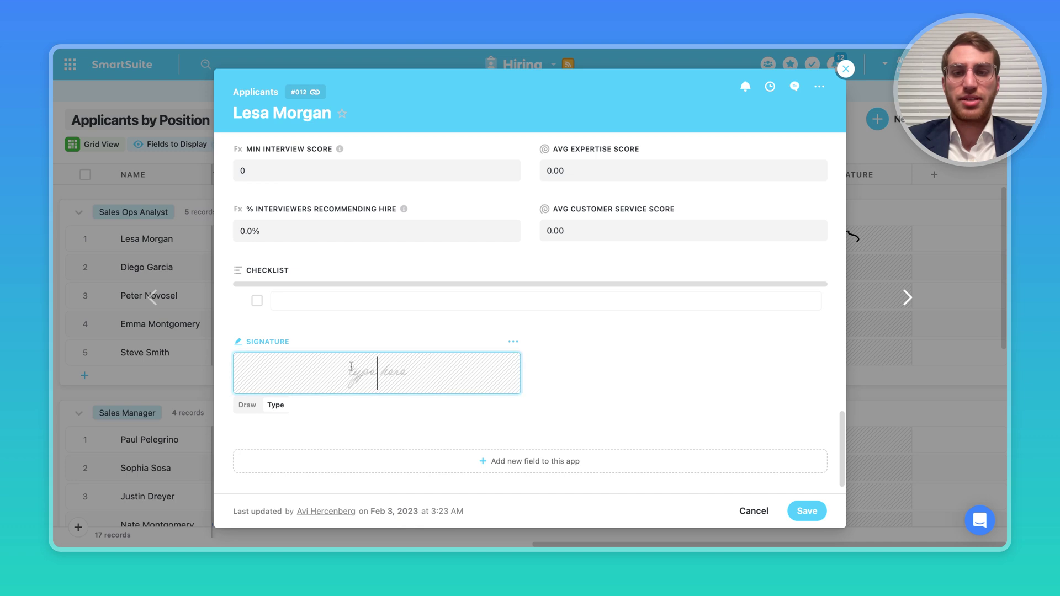
{"action": "type", "text": "Avi"}
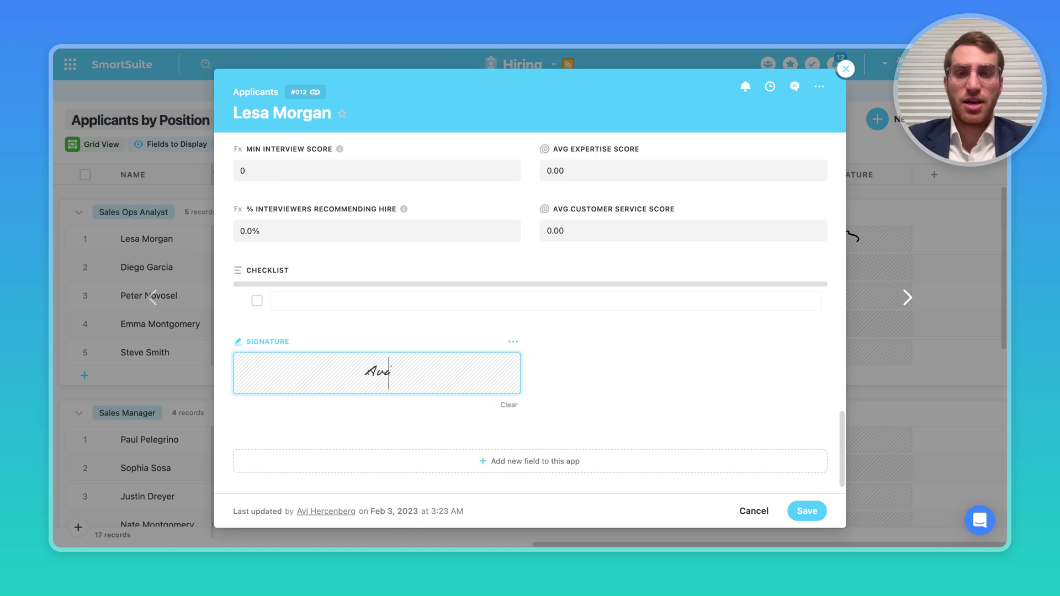
{"action": "left_click", "coordinate": [352, 427]}
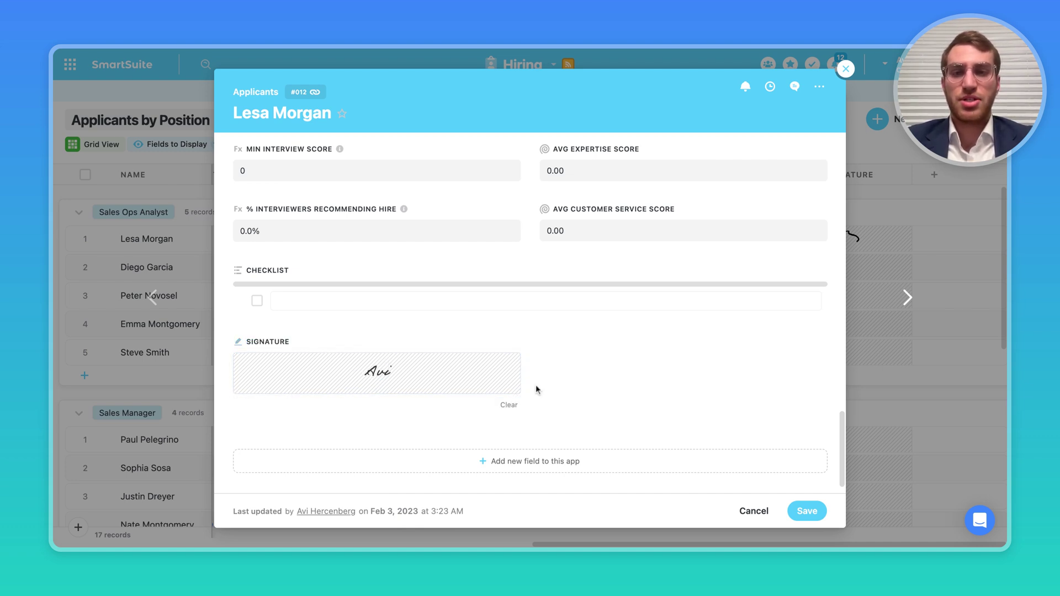
- Replace the typed signature with a freehand one, save the record, and list the views
{"action": "left_click", "coordinate": [509, 405]}
{"action": "left_click", "coordinate": [248, 405]}
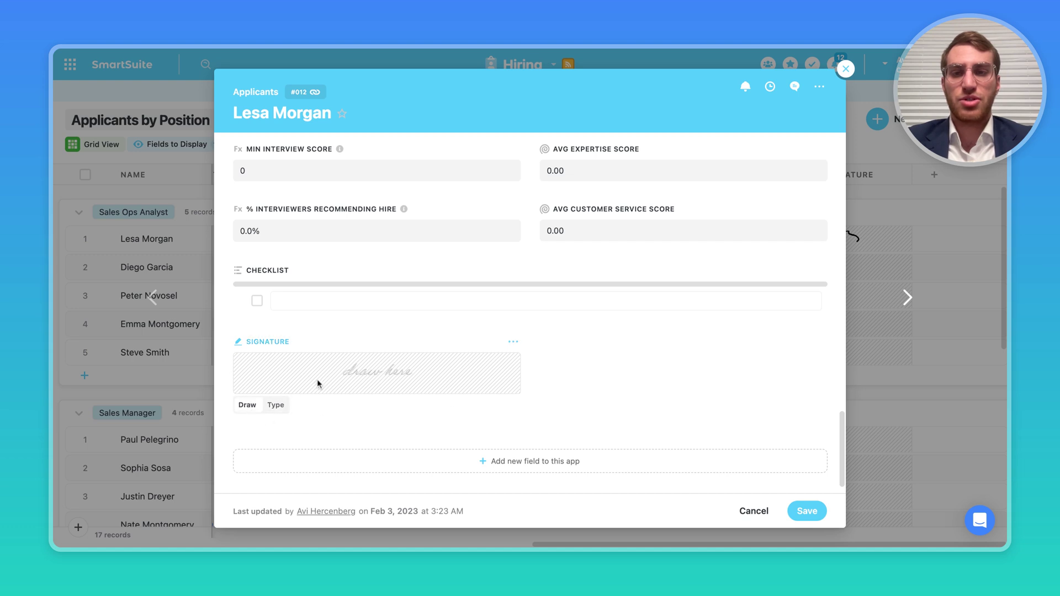
{"action": "left_click_drag", "start_coordinate": [345, 365], "coordinate": [446, 382]}
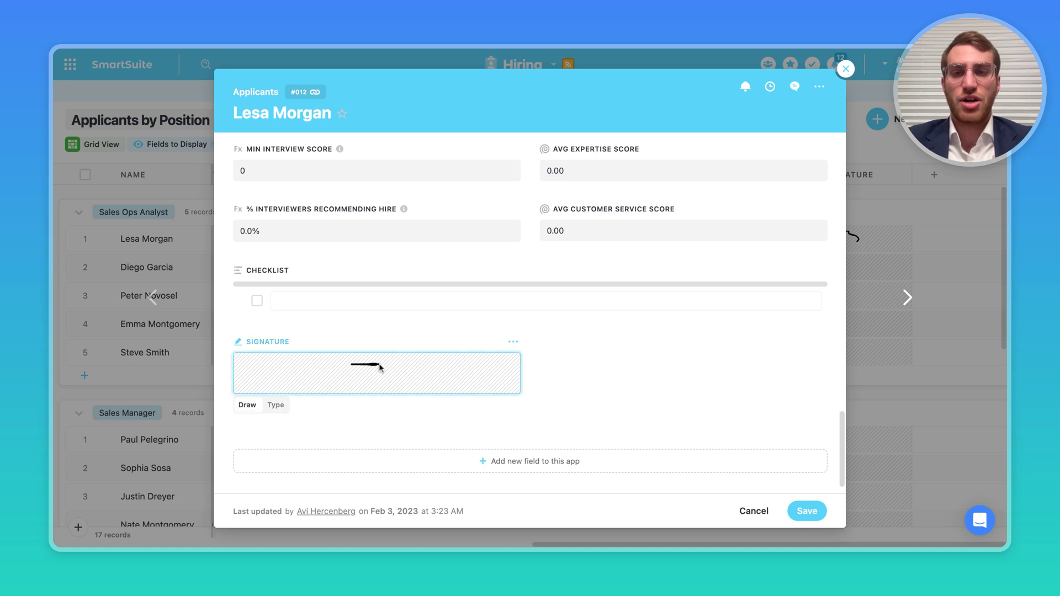
{"action": "left_click", "coordinate": [623, 366]}
{"action": "left_click", "coordinate": [807, 510]}
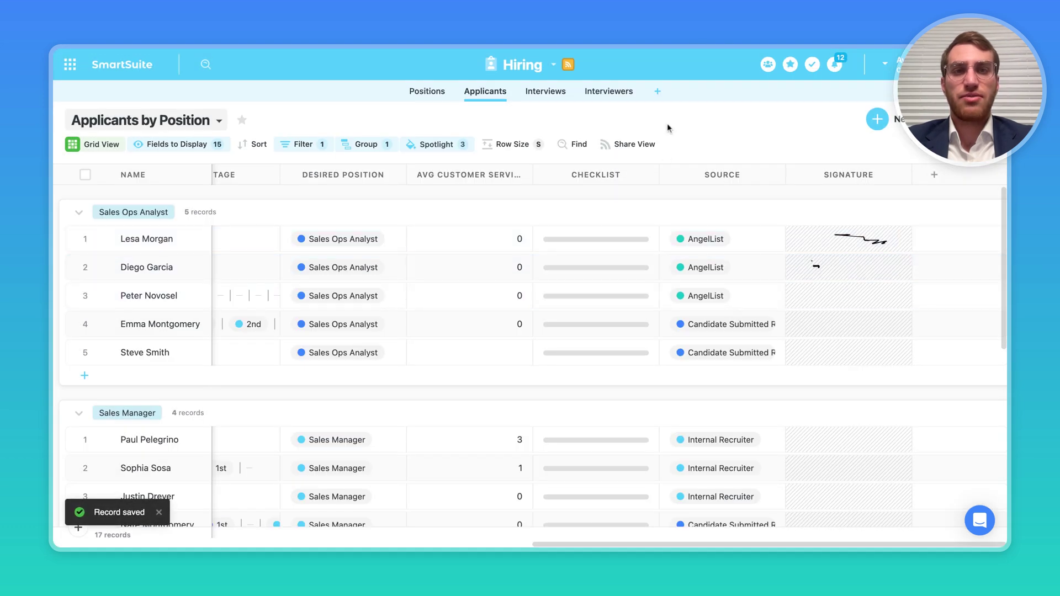
{"action": "left_click", "coordinate": [180, 133]}
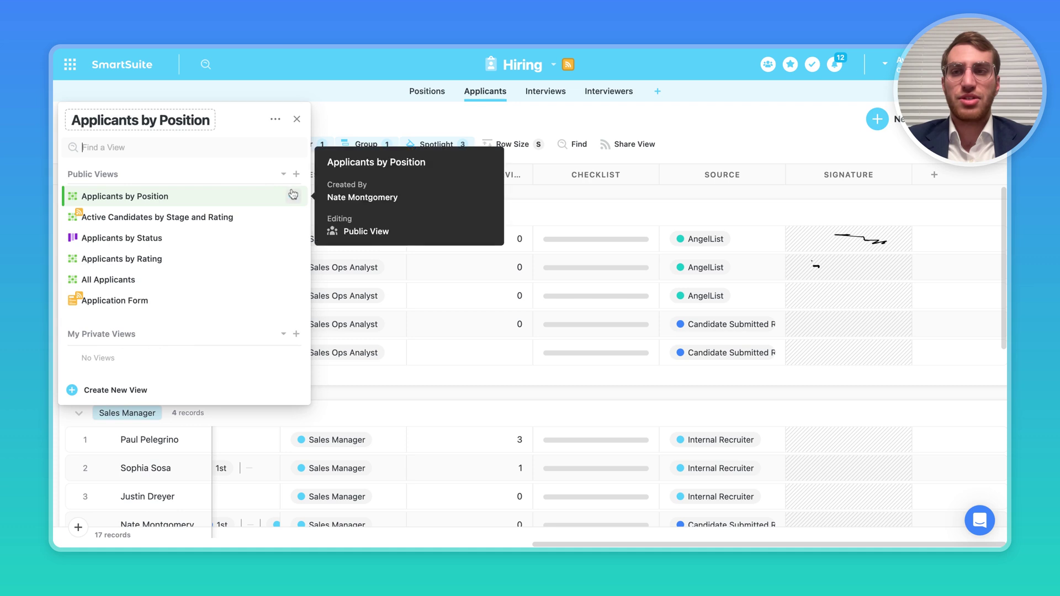
- Place Signature on the Application Form and turn off its Required setting
{"action": "left_click", "coordinate": [115, 301]}
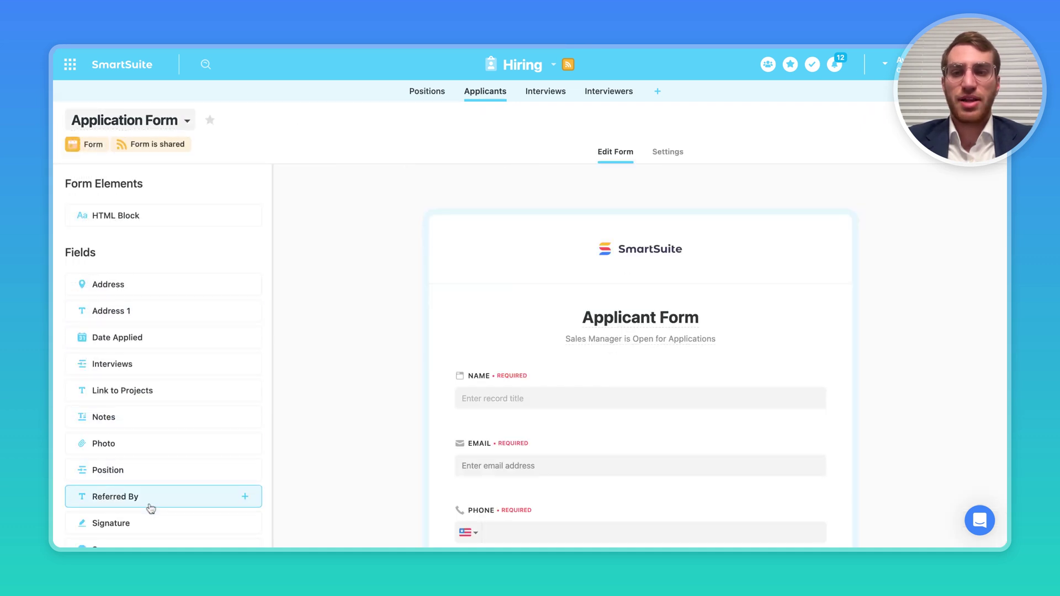
{"action": "scroll", "coordinate": [504, 370], "scroll_direction": "down", "scroll_amount": 10}
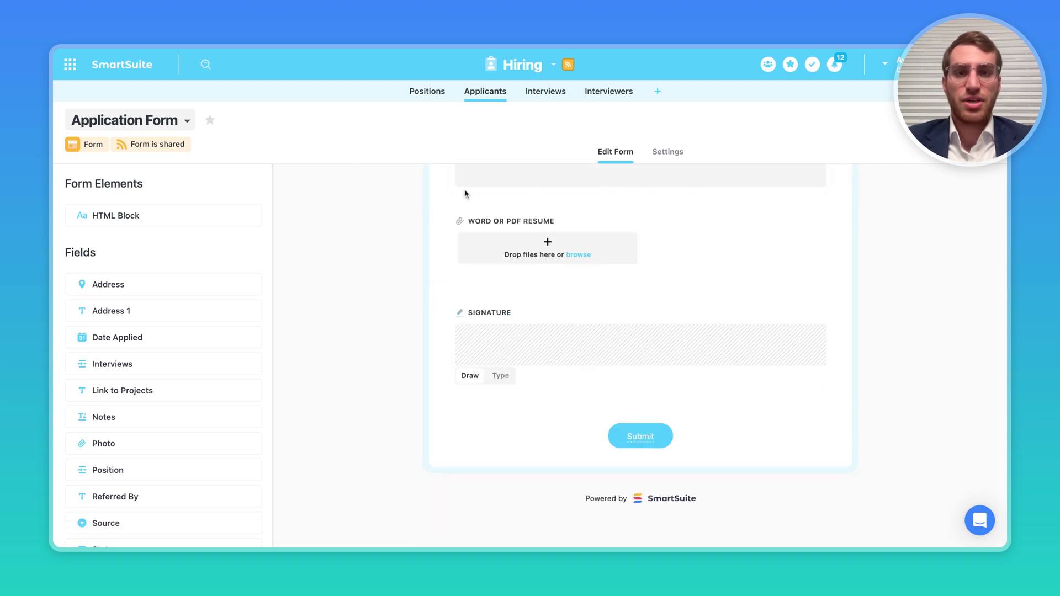
{"action": "mouse_move", "coordinate": [640, 344]}
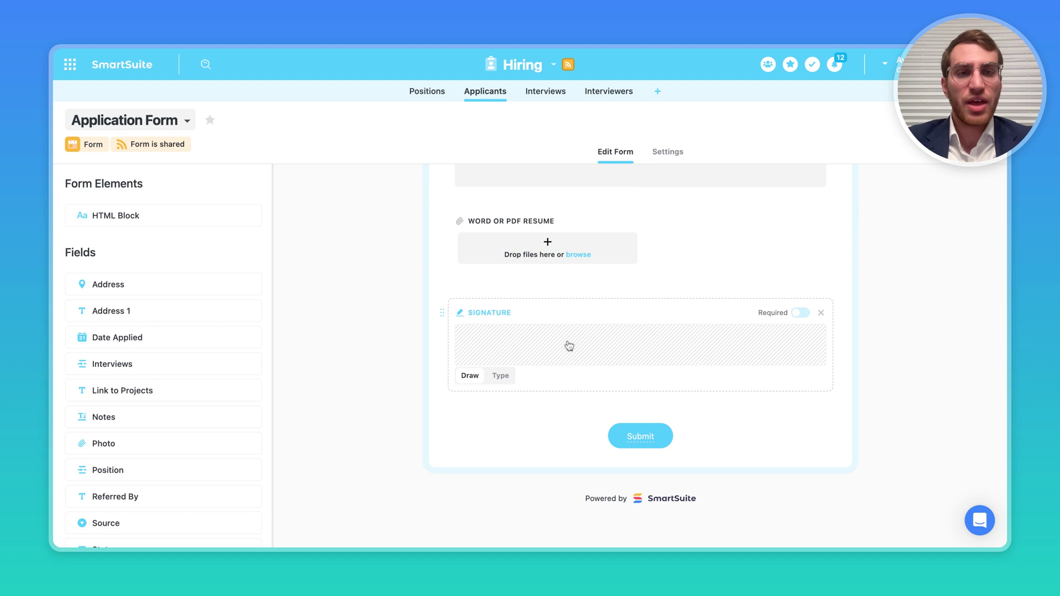
{"action": "left_click", "coordinate": [802, 314]}
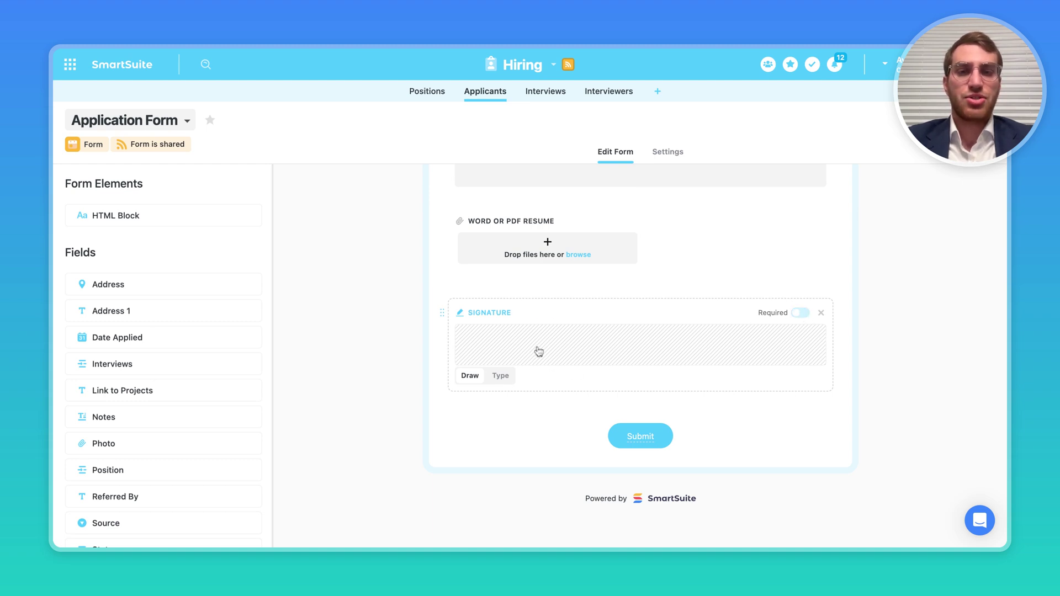